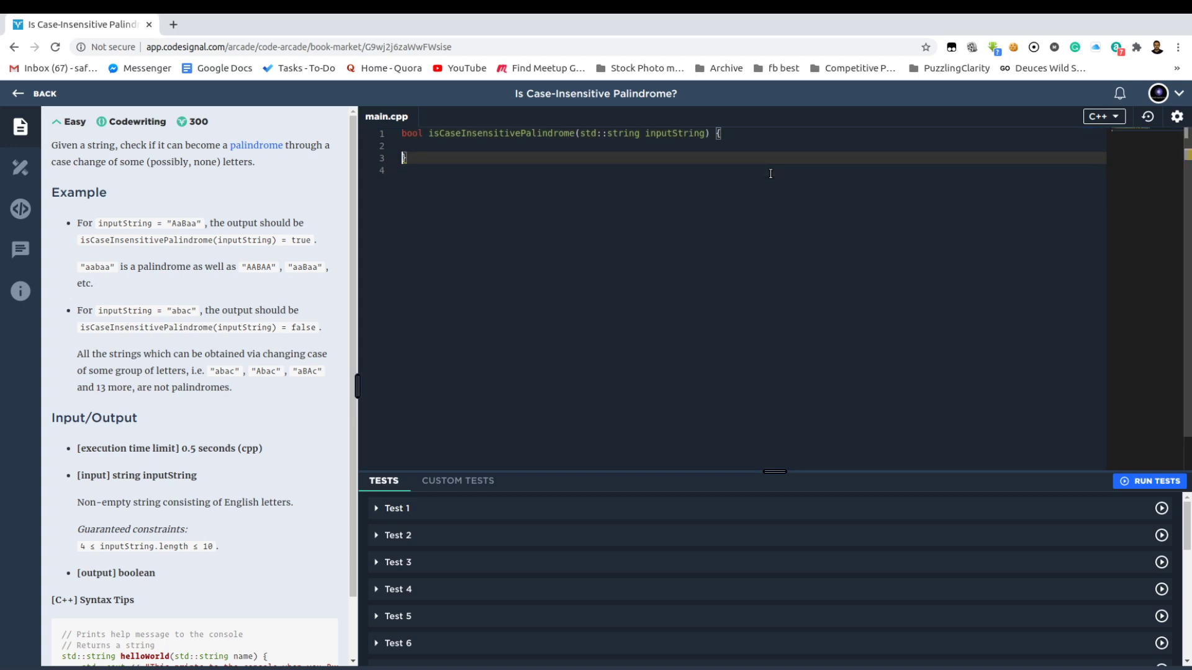
pyautogui.write('{')
# - Move the opening brace of isCaseInsensitivePalindrome onto its own line below the signature
pyautogui.press('Down')
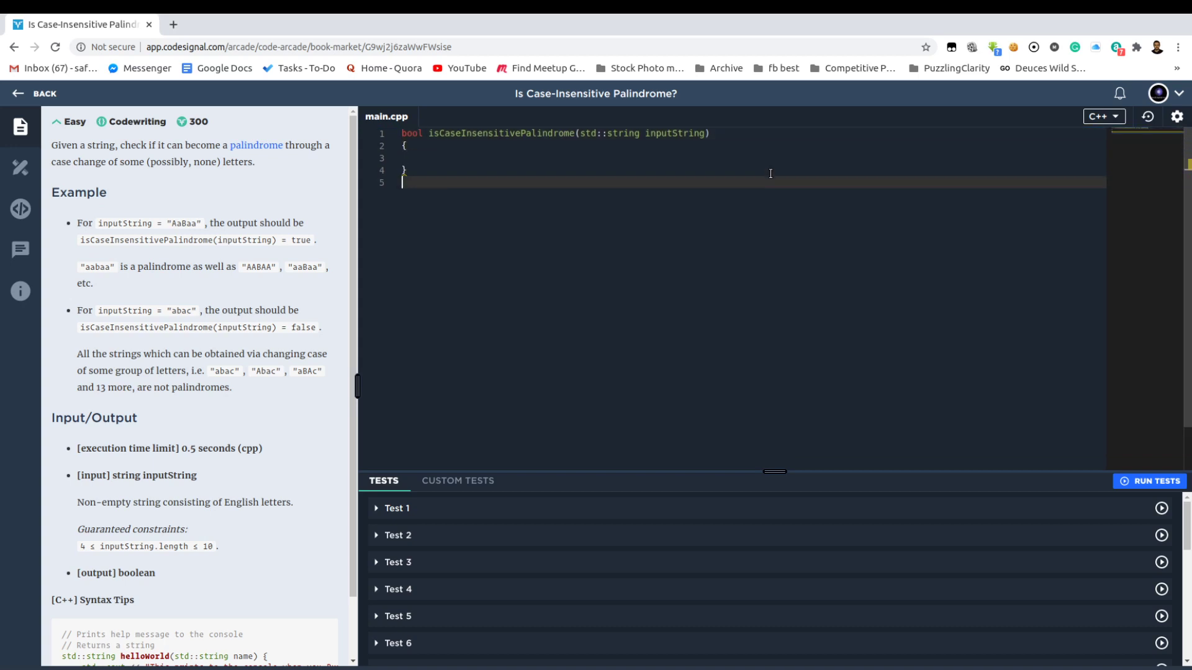
pyautogui.press('Up')
pyautogui.press('Up')
pyautogui.press('Up')
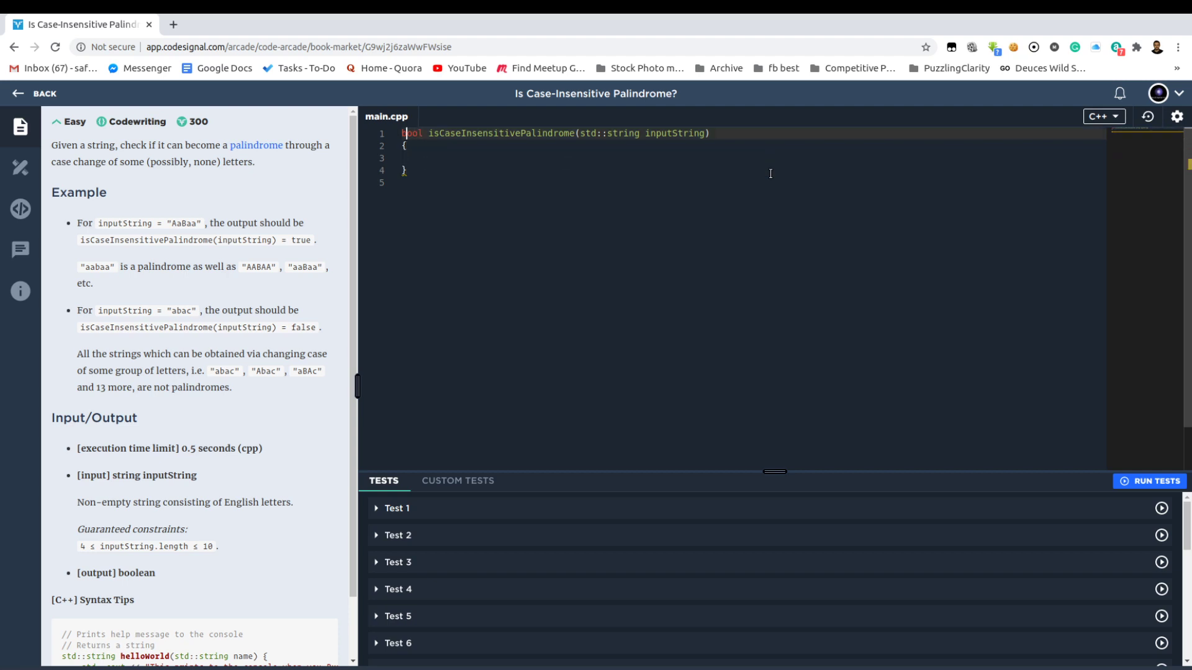
# - Write a for loop assigning std::tolower(inputString[i]) to every character of inputString
pyautogui.press('Down')
pyautogui.press('BackSpace')
pyautogui.press('BackSpace')
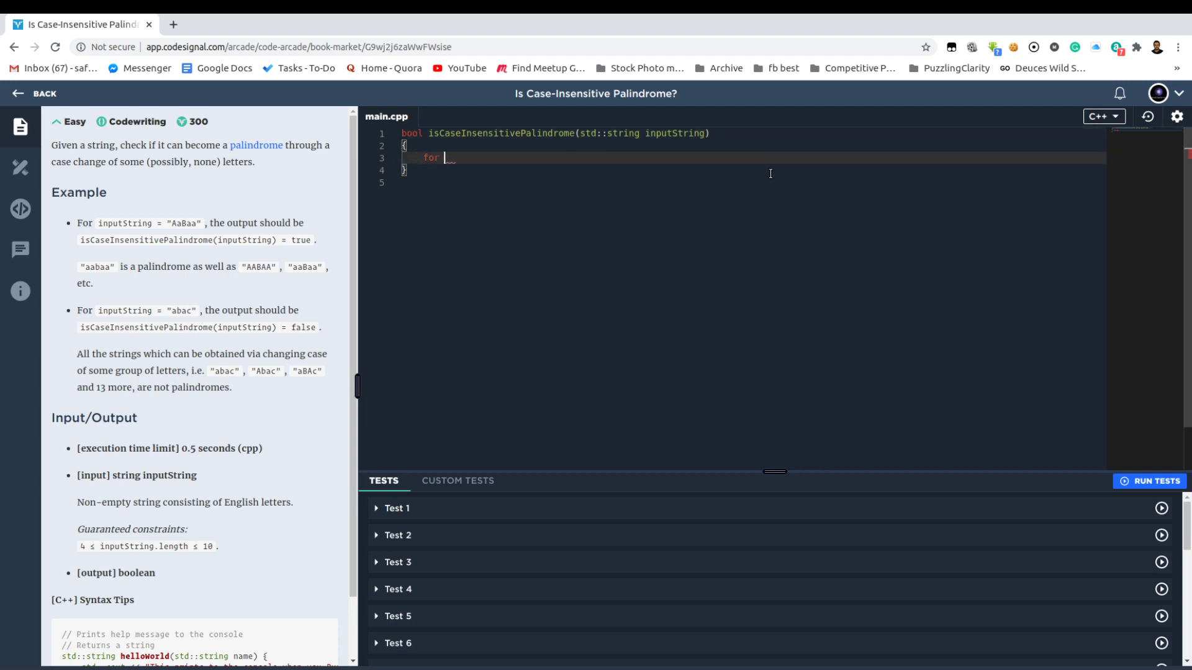
pyautogui.write('for (int i = 0;i')
pyautogui.press('BackSpace')
pyautogui.press('BackSpace')
pyautogui.press('BackSpace')
pyautogui.write('i')
pyautogui.write(' inputS')
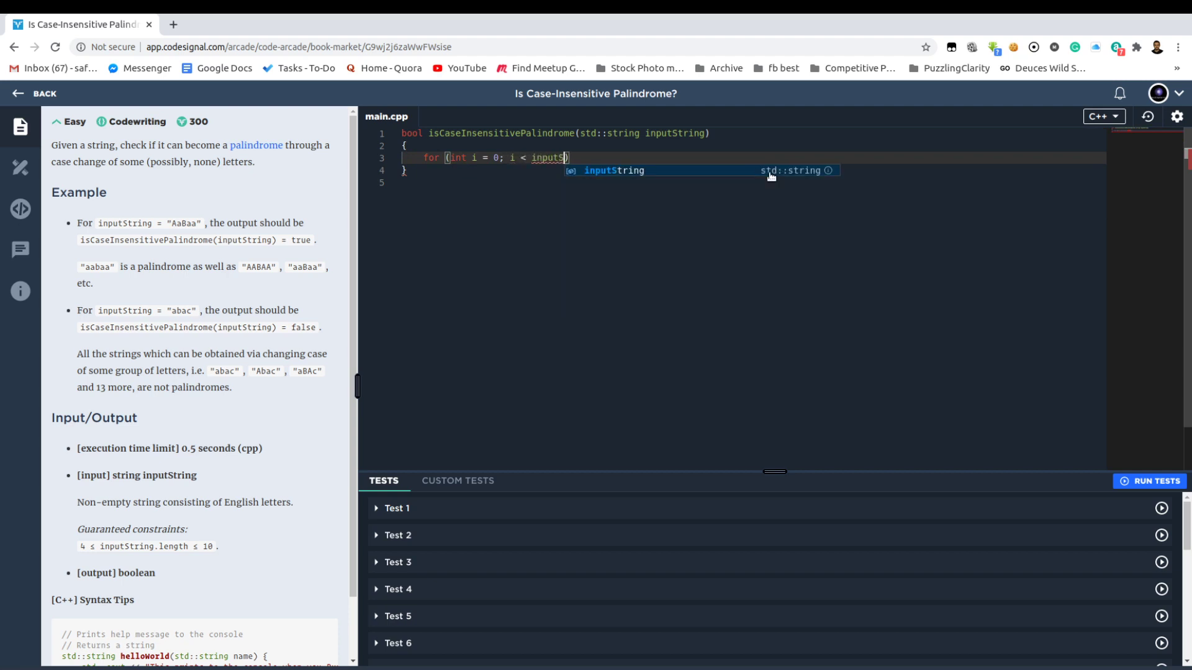
pyautogui.press('Tab')
pyautogui.write('.soze')
pyautogui.press('BackSpace')
pyautogui.press('BackSpace')
pyautogui.press('BackSpace')
pyautogui.write('ize')
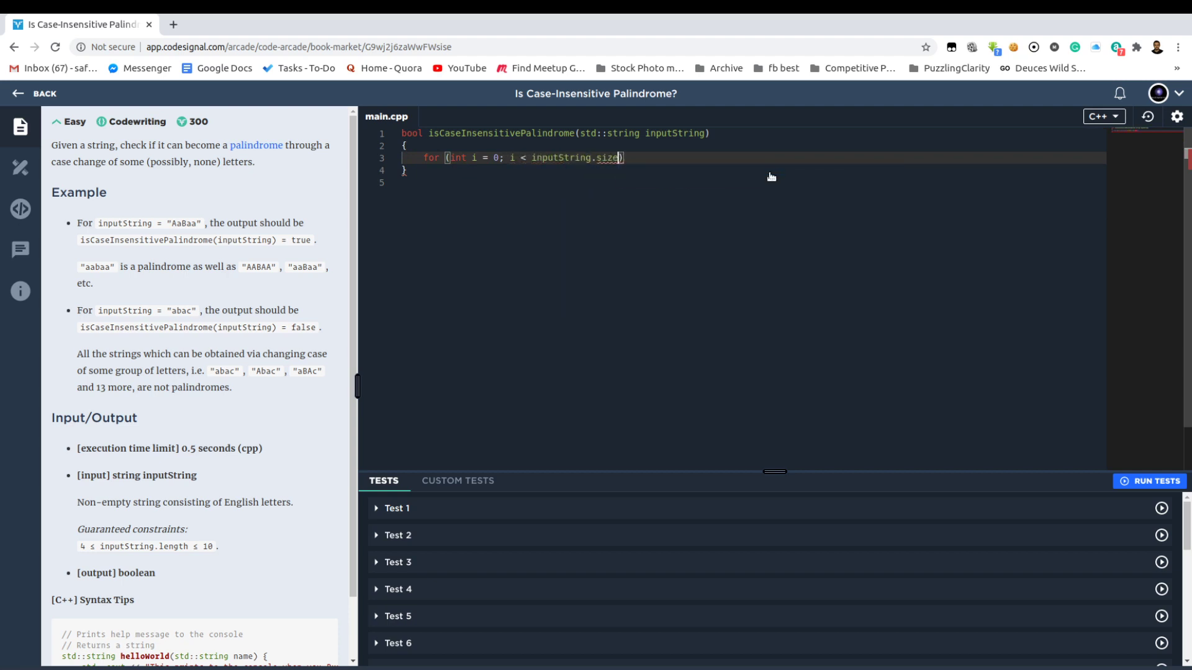
pyautogui.write('(); ++i')
pyautogui.press('Right')
pyautogui.write('{')
pyautogui.press('Return')
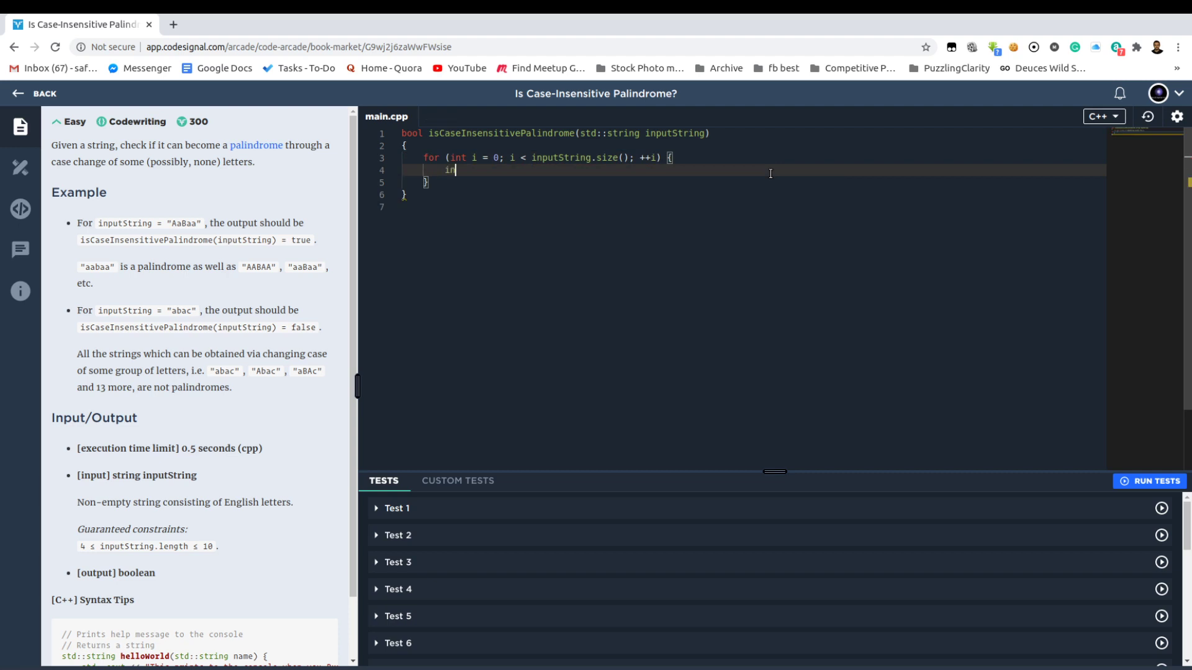
pyautogui.write('put')
pyautogui.press('Tab')
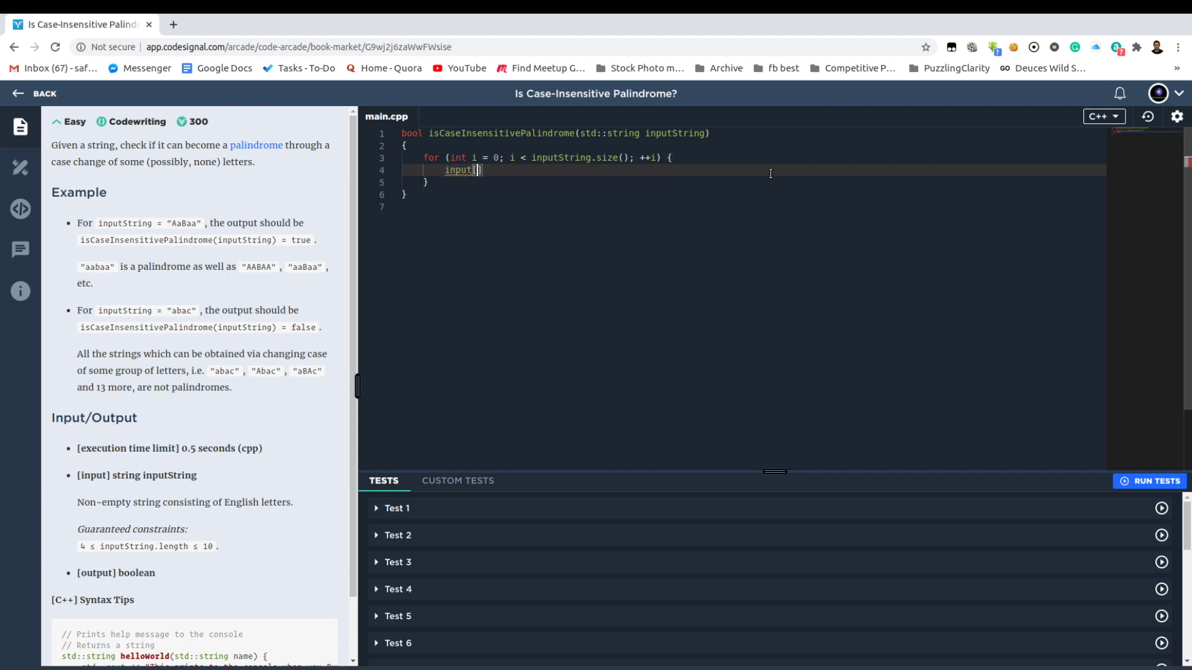
pyautogui.write('[i')
pyautogui.press('Right')
pyautogui.write('=')
pyautogui.write('wer(')
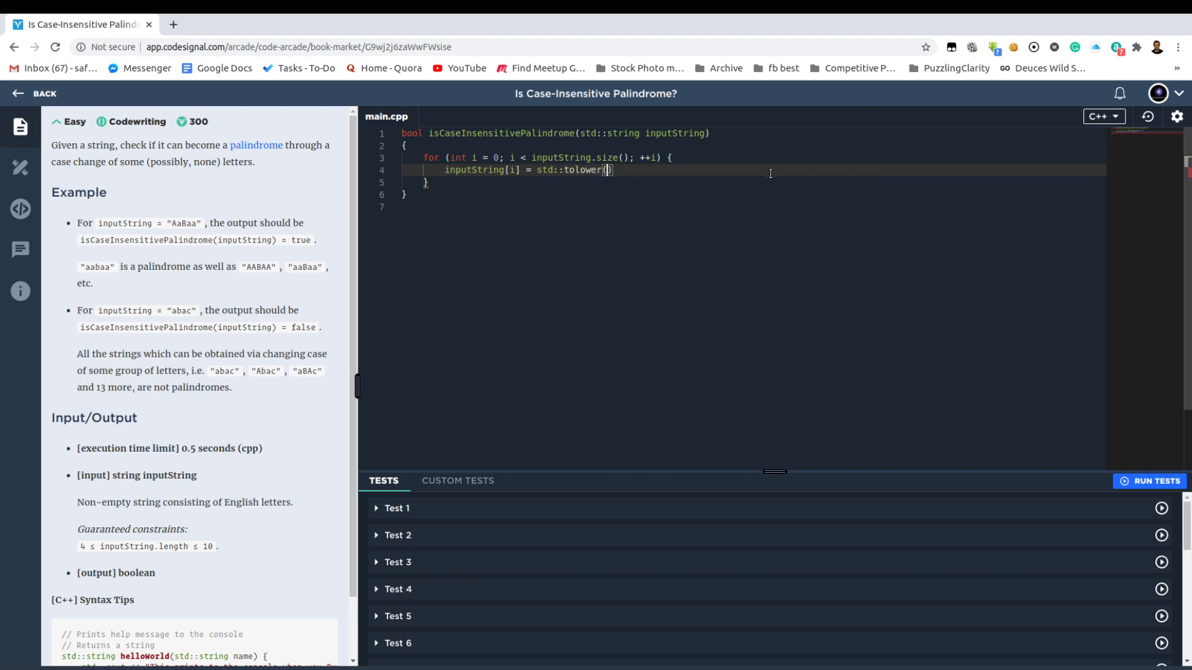
pyautogui.write('inputString[i]')
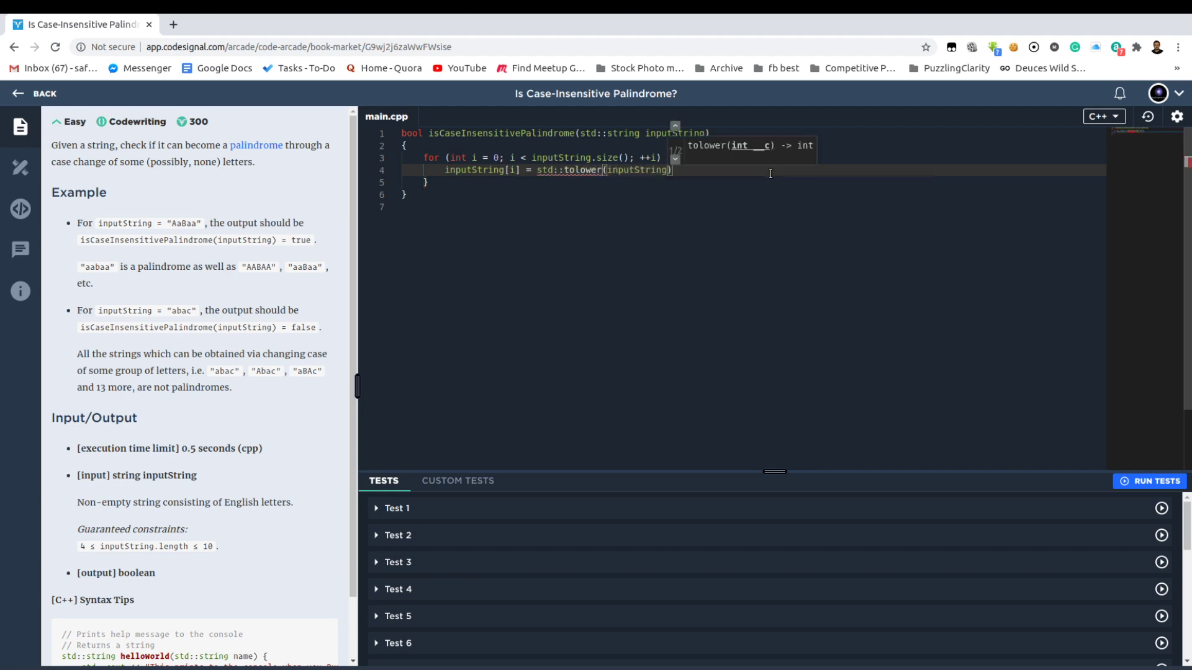
pyautogui.write(');')
pyautogui.press('Down')
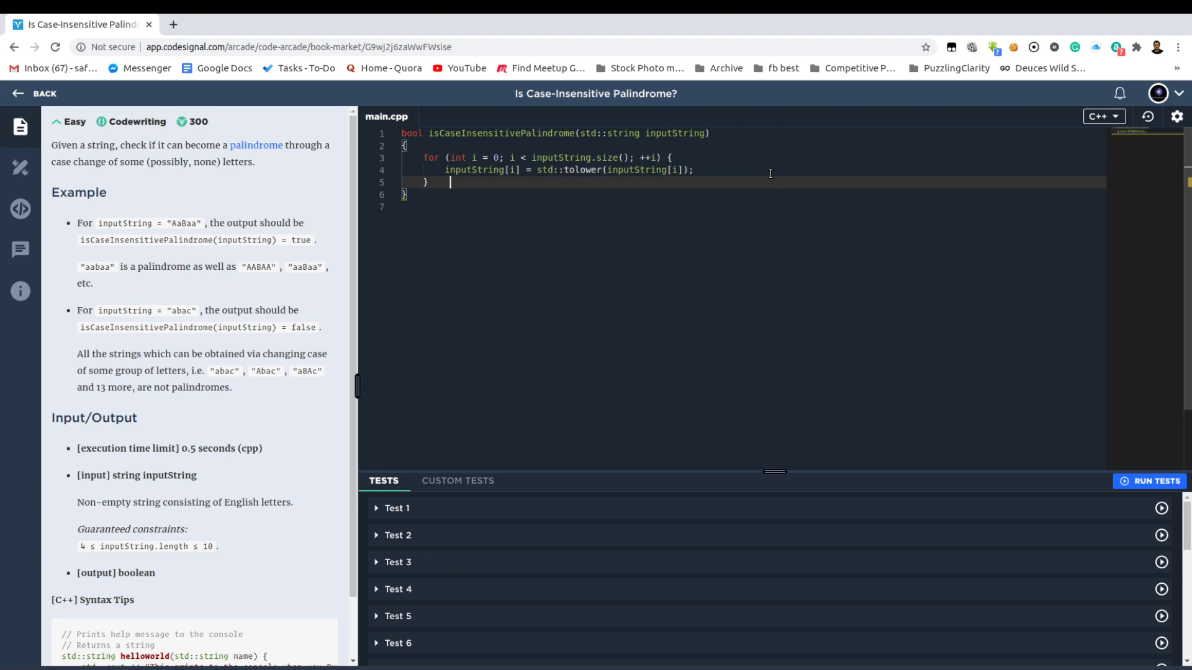
# - Add return is_palindrome(inputString); after the loop
pyautogui.press('Return')
pyautogui.write('return is_pal')
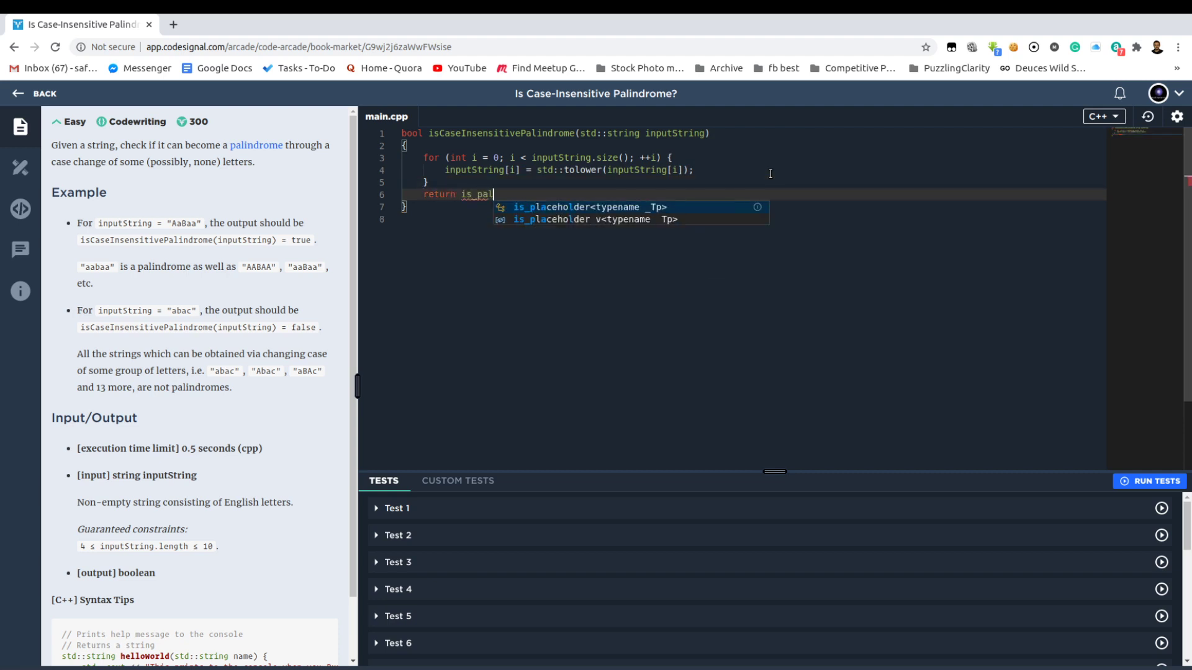
pyautogui.write('indrome(inp')
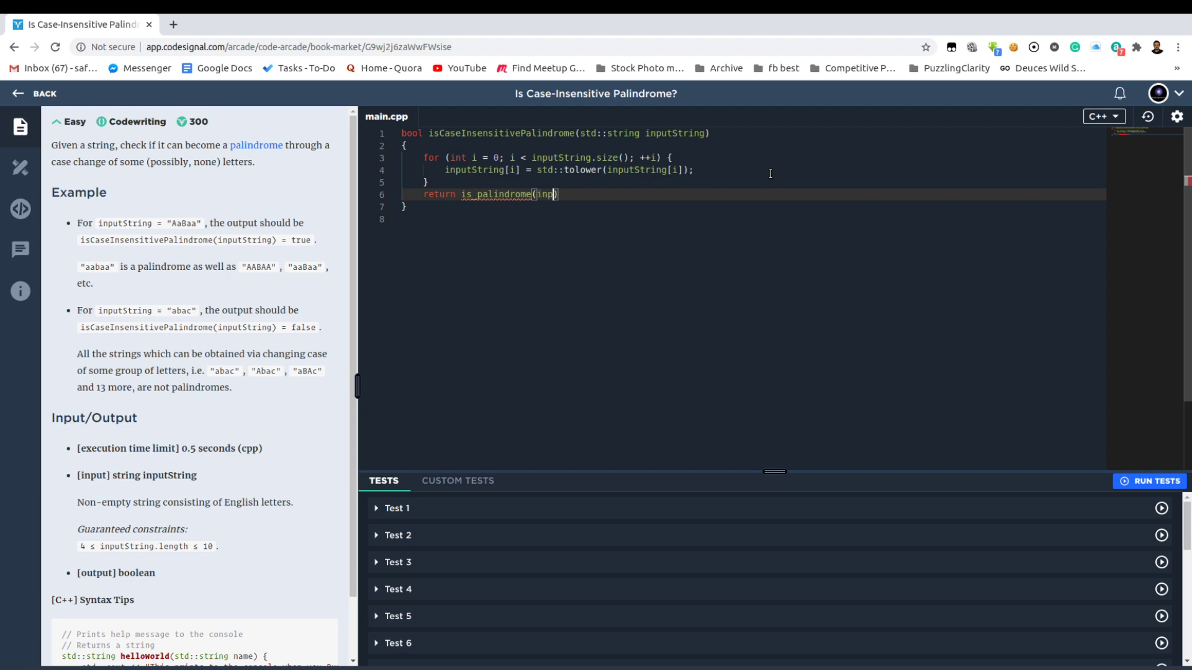
pyautogui.write('ut')
pyautogui.press('Tab')
pyautogui.press('End')
pyautogui.write(';')
pyautogui.press('Up')
pyautogui.press('Up')
pyautogui.press('Up')
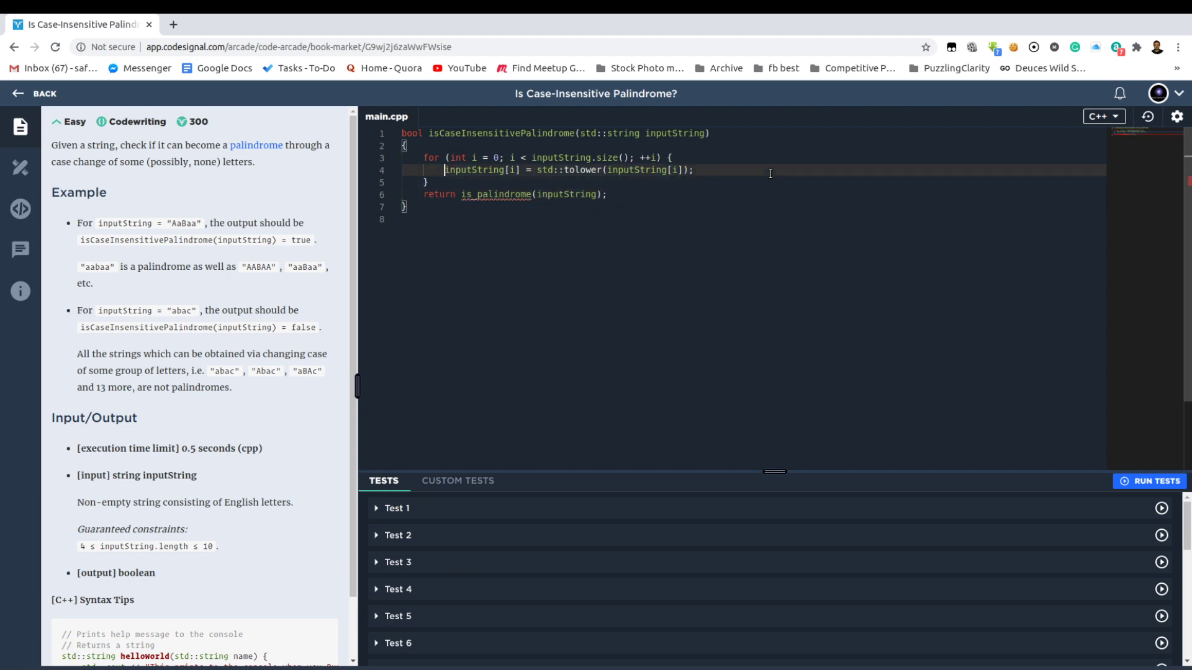
pyautogui.hotkey('ctrl', 'Left')
pyautogui.hotkey('ctrl', 'Left')
# - Insert the helper signature bool is_palindrome(std::string& s) above the main function
pyautogui.press('Home')
pyautogui.press('Return')
pyautogui.press('Return')
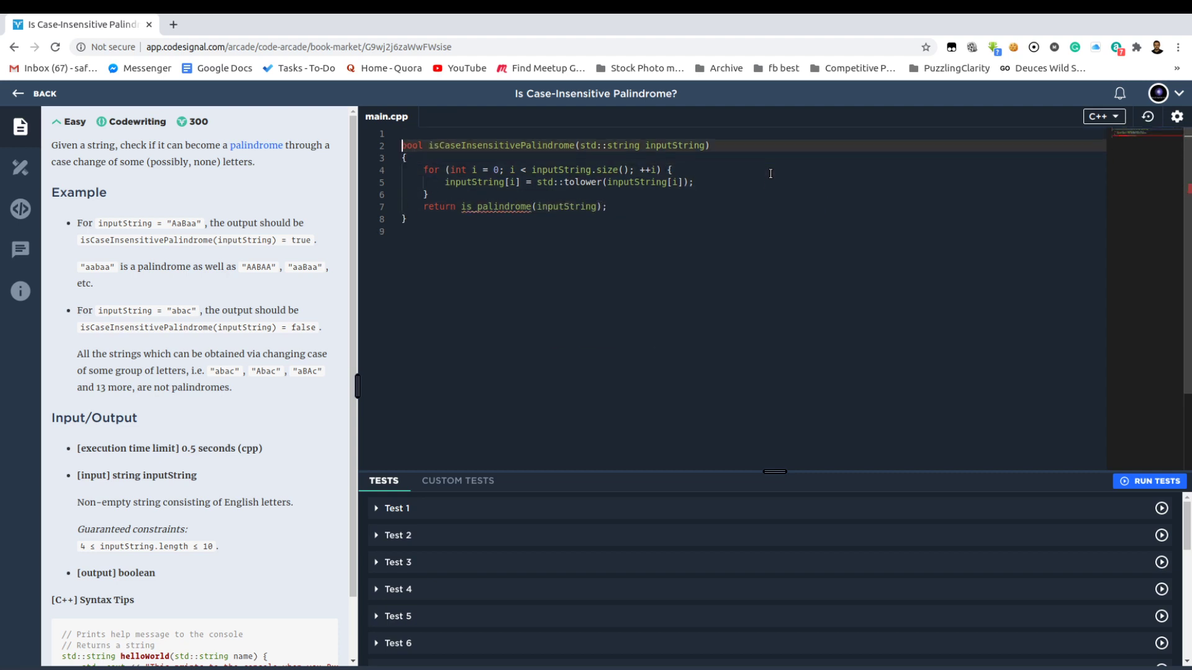
pyautogui.press('Up')
pyautogui.press('Up')
pyautogui.write('bool')
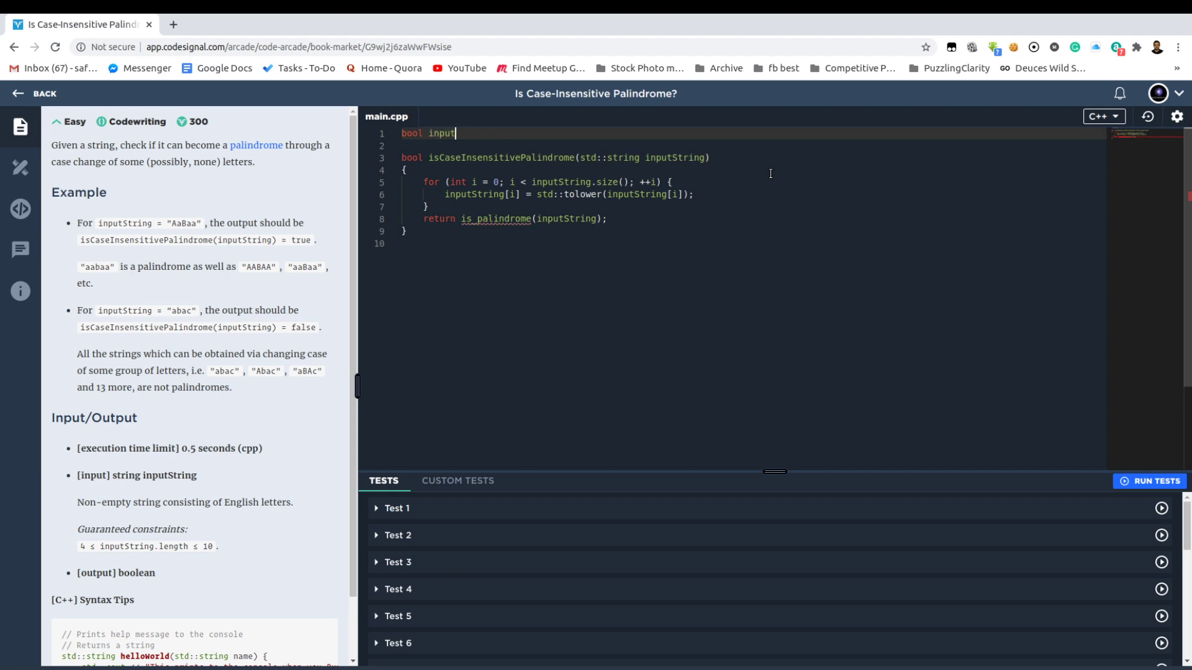
pyautogui.press('BackSpace')
pyautogui.press('BackSpace')
pyautogui.press('BackSpace')
pyautogui.write('isPa')
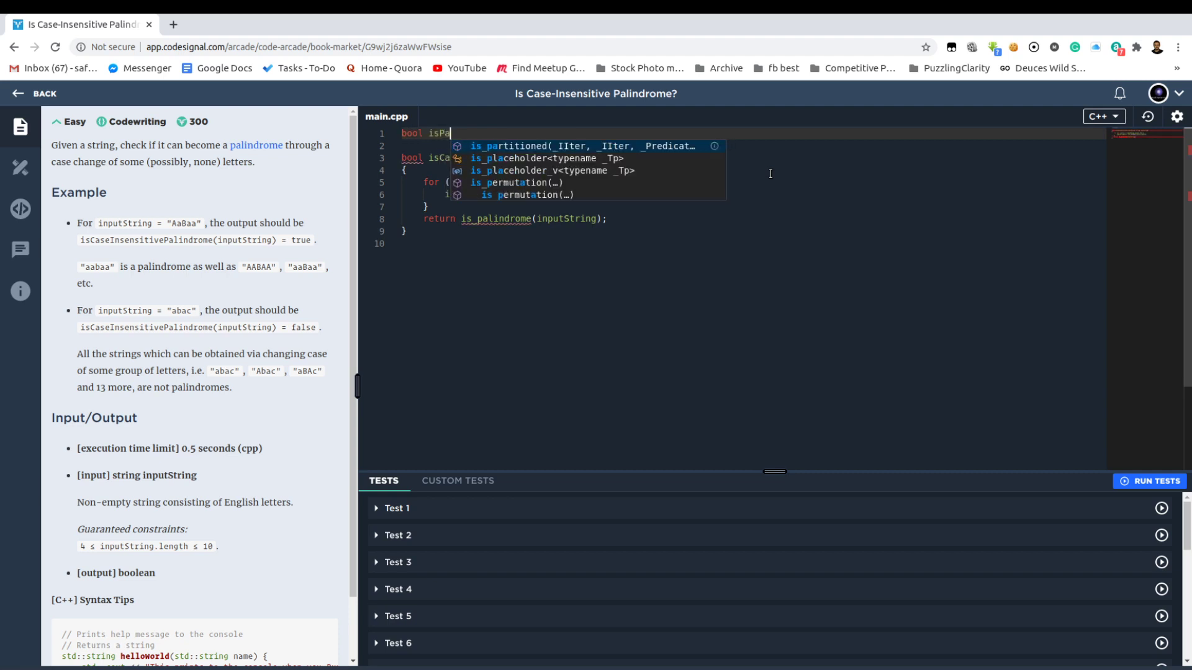
pyautogui.write('l')
pyautogui.press('BackSpace')
pyautogui.press('BackSpace')
pyautogui.press('BackSpace')
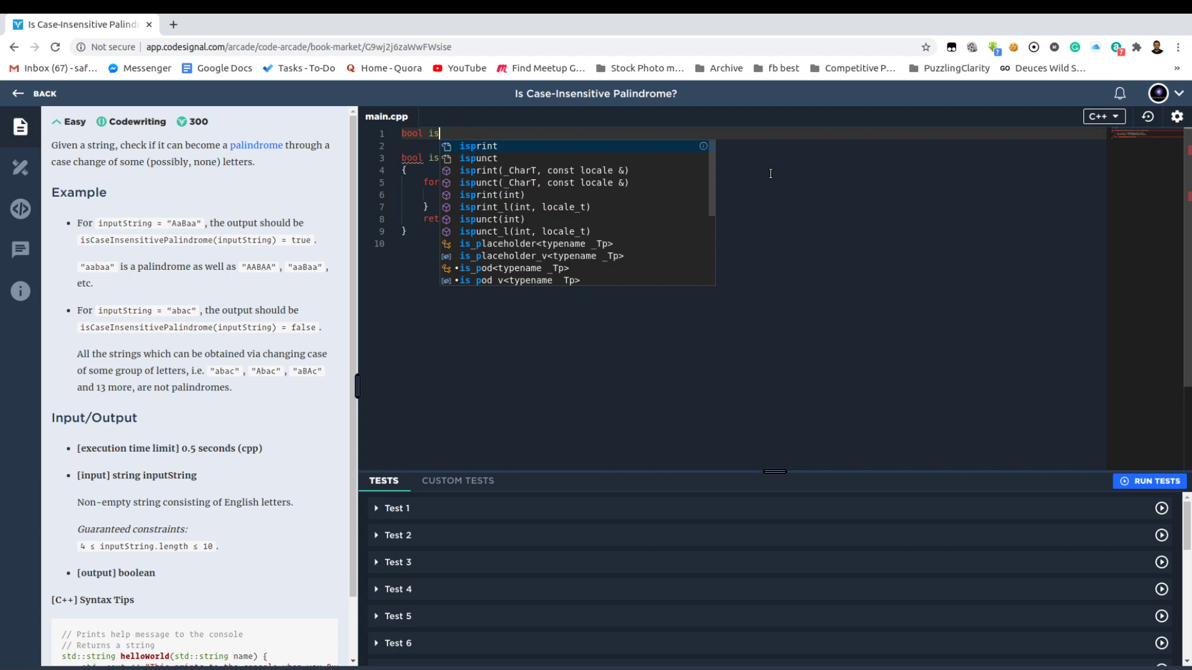
pyautogui.write('_pali')
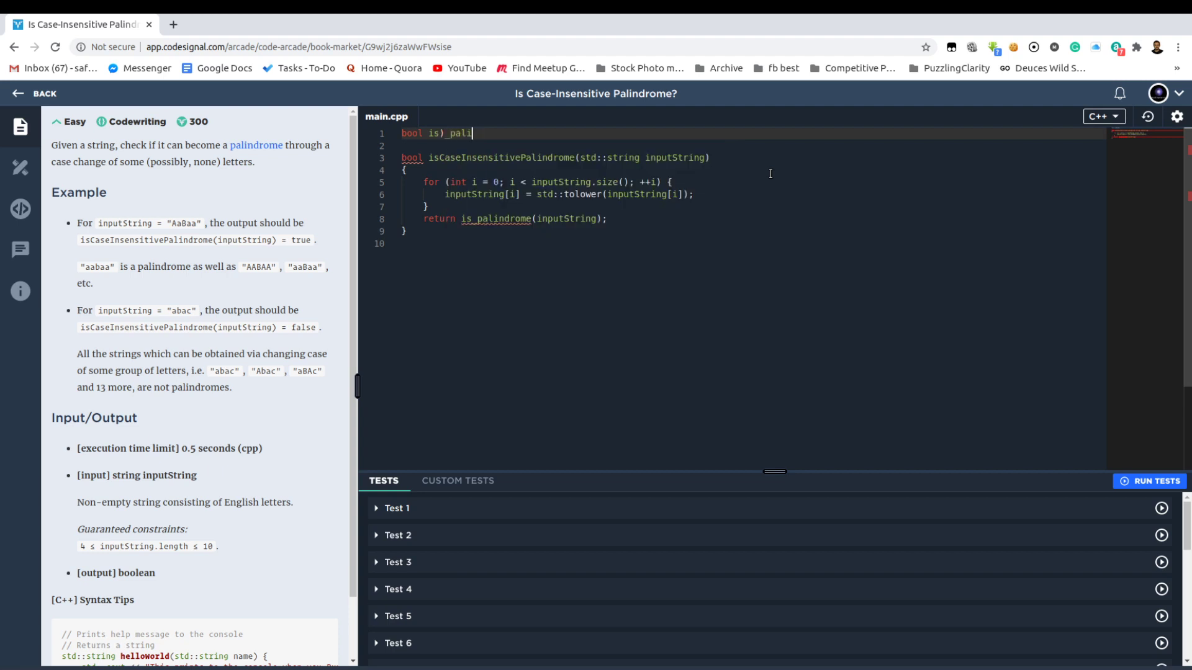
pyautogui.press('BackSpace')
pyautogui.press('BackSpace')
pyautogui.press('BackSpace')
pyautogui.write('_palin')
pyautogui.write('drome(st')
pyautogui.write('d::string')
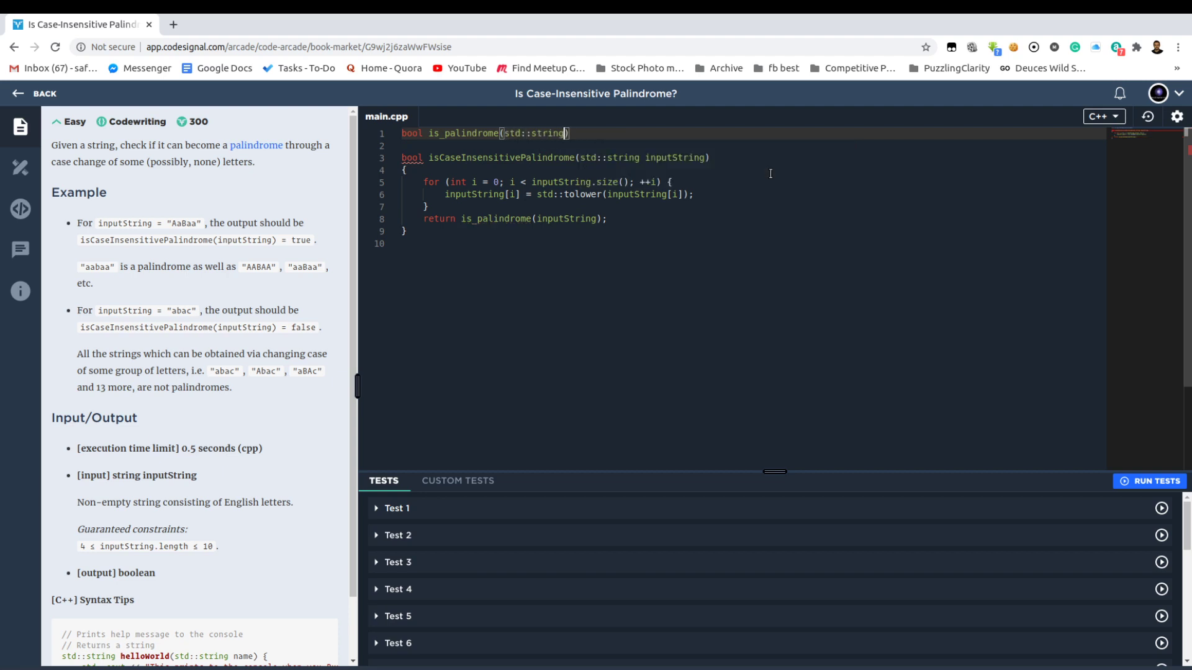
pyautogui.write('& s')
pyautogui.press('End')
# - Loop over half the string, returning false when s[i] != s[s.size() - i - 1]
pyautogui.press('Return')
pyautogui.write('{')
pyautogui.press('Return')
pyautogui.write('for ')
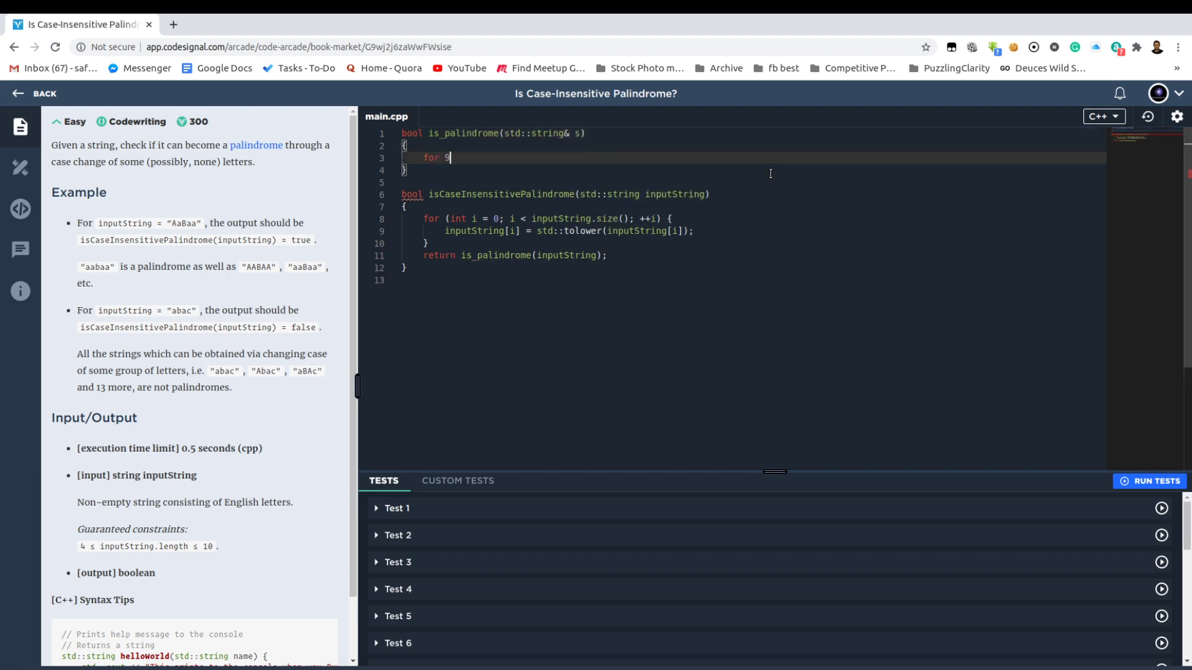
pyautogui.write('(int i = 0')
pyautogui.write('; i < s.')
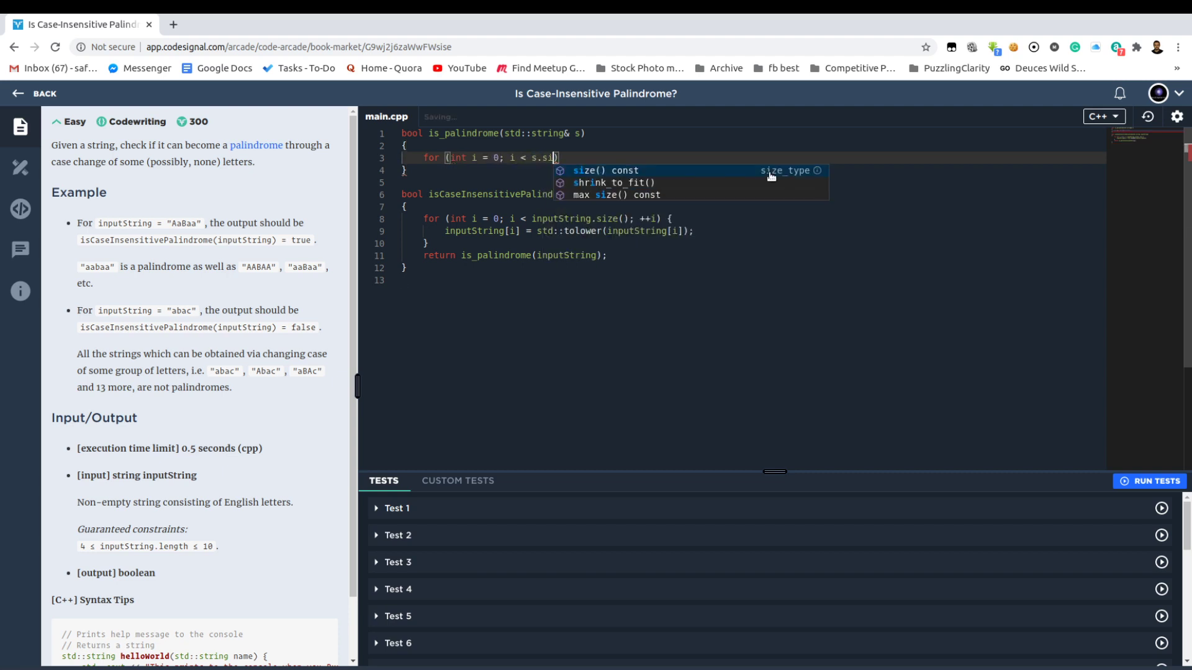
pyautogui.write('sie')
pyautogui.press('BackSpace')
pyautogui.write('ze() / 2; ++I)')
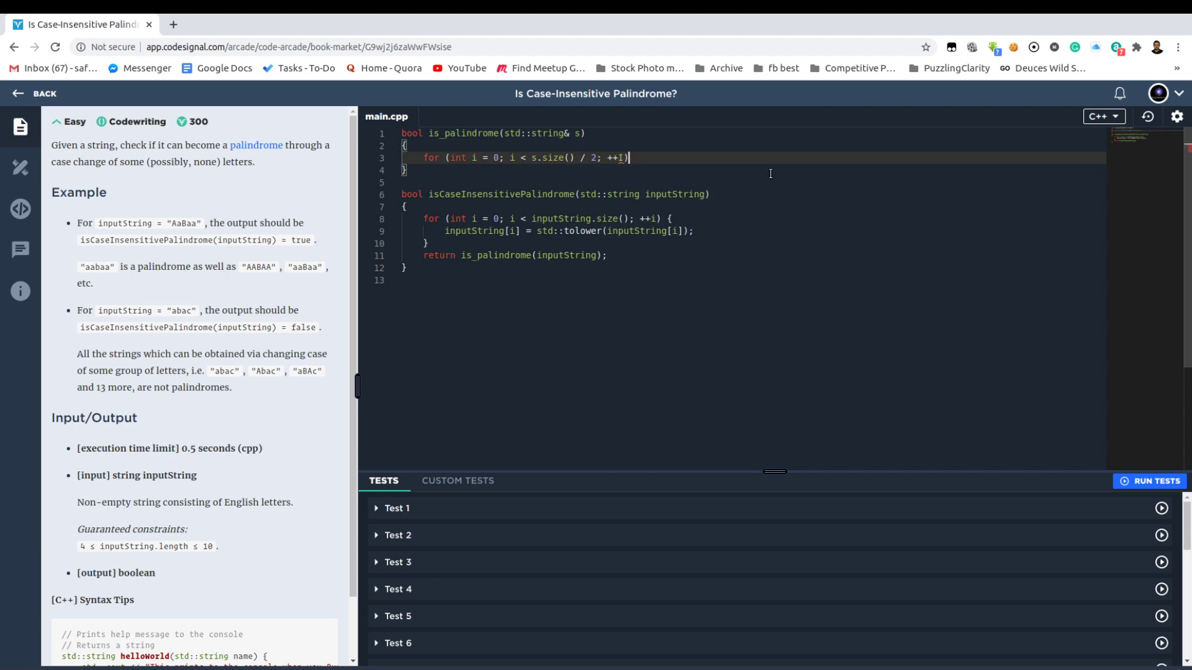
pyautogui.press('BackSpace')
pyautogui.press('BackSpace')
pyautogui.press('BackSpace')
pyautogui.write('{')
pyautogui.press('Return')
pyautogui.write('if (s[')
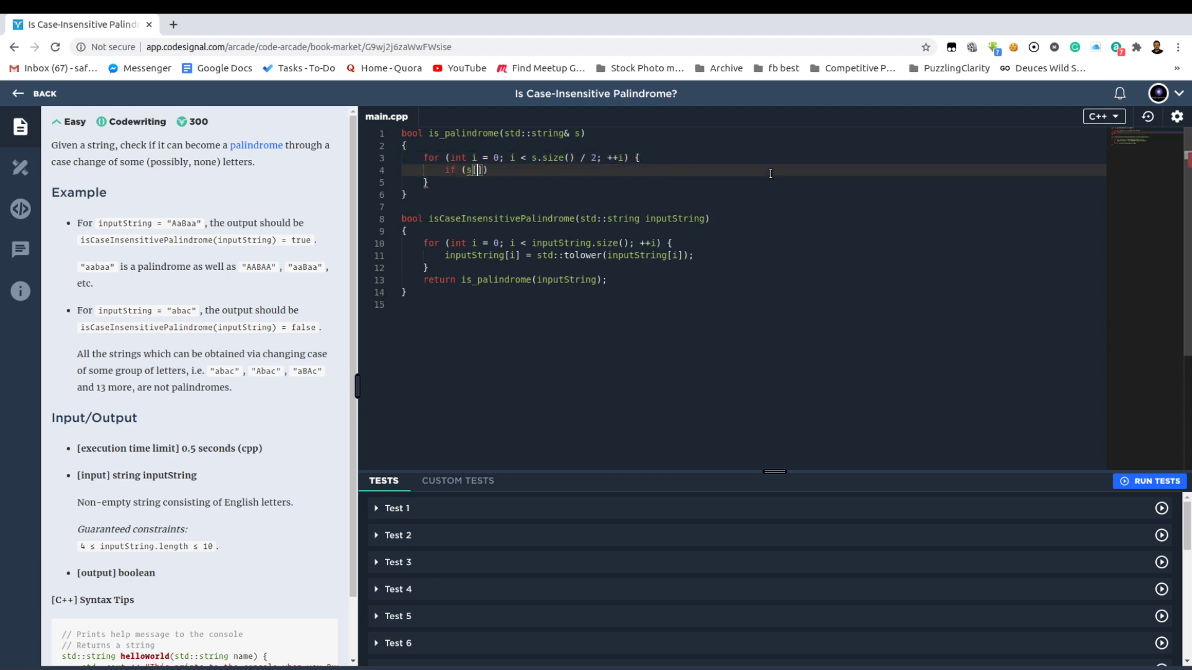
pyautogui.write('i]')
pyautogui.write('!= s[s.size() ')
pyautogui.write('- i - 1')
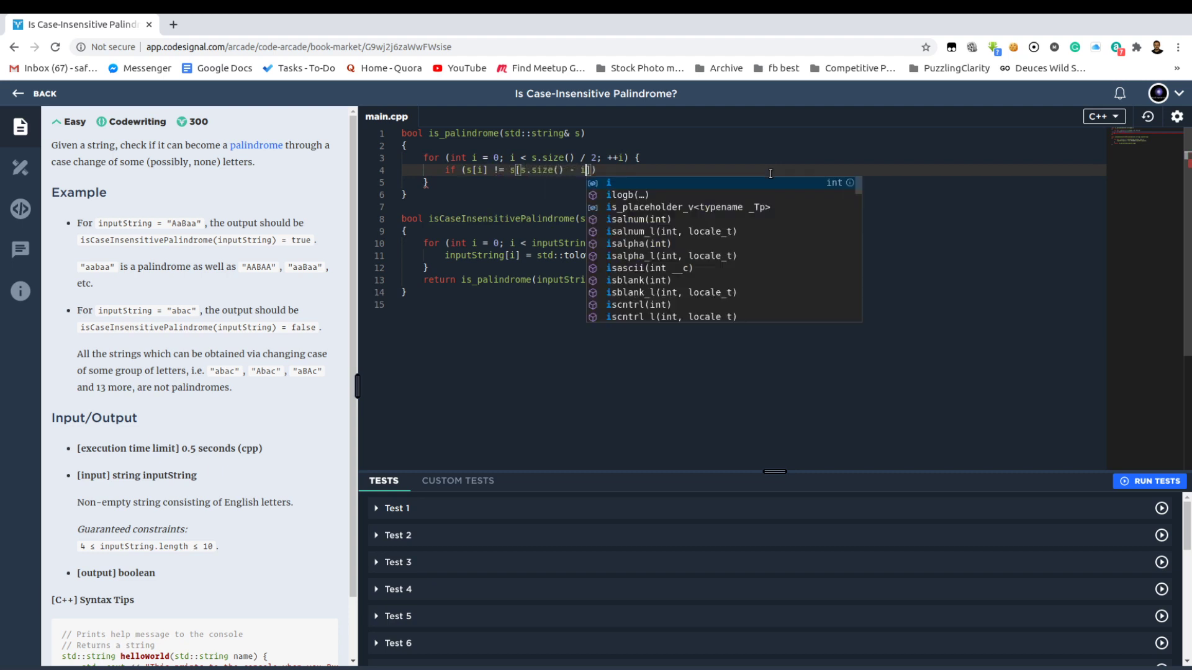
pyautogui.write(']) {')
pyautogui.press('Return')
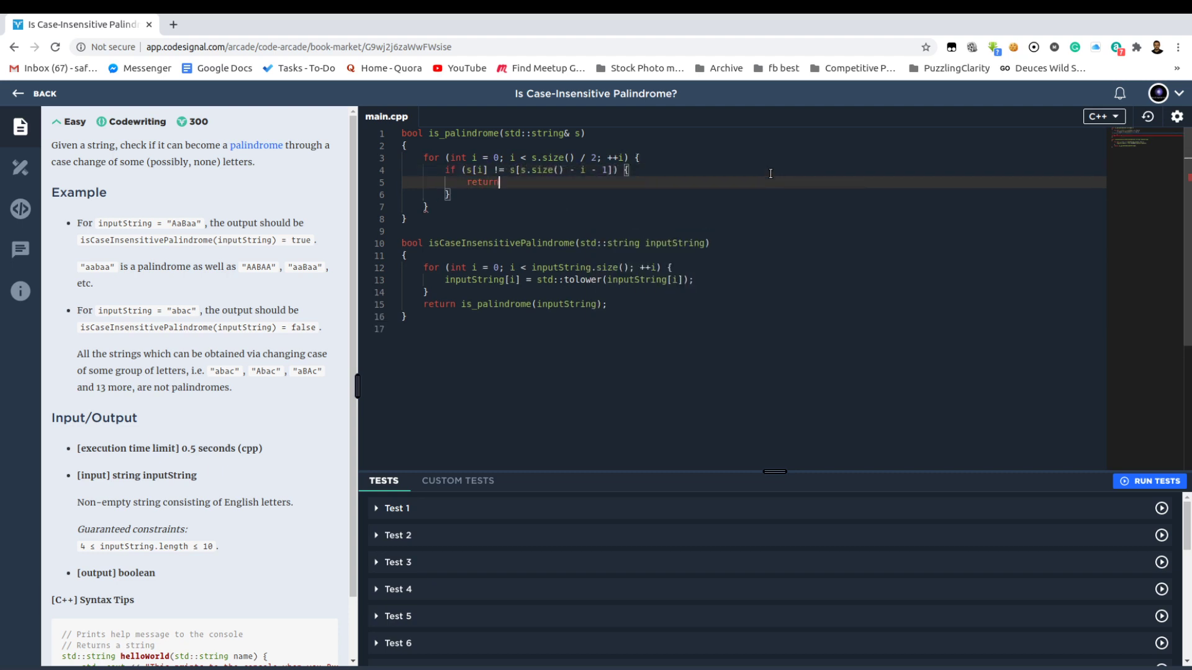
pyautogui.write('return false;')
pyautogui.press('Down')
pyautogui.press('Down')
pyautogui.press('Return')
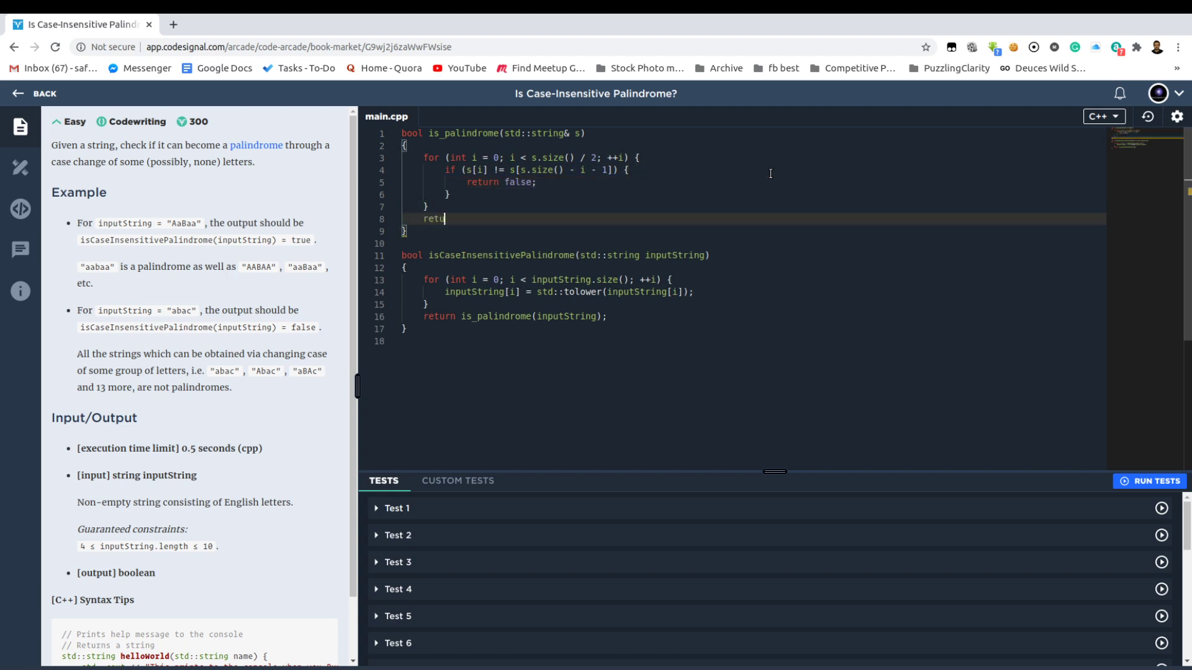
pyautogui.write('return tur')
# - Run the sample tests, passing 10/10, then submit the solution for full testing
pyautogui.click(1149, 480)
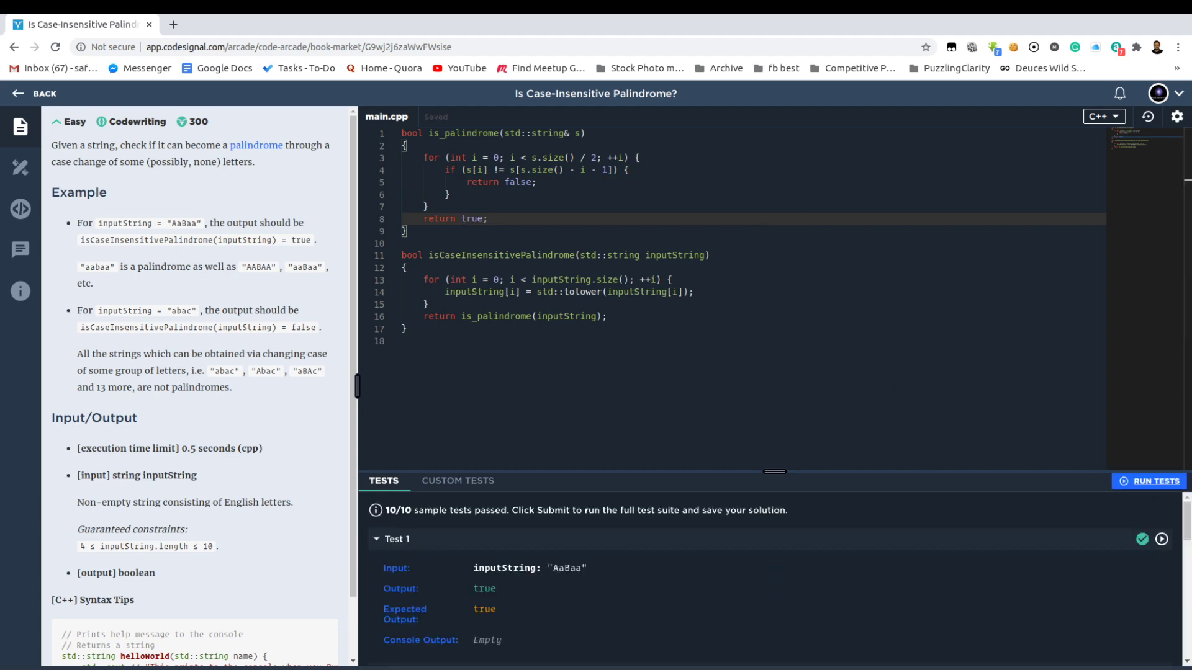
pyautogui.hotkey('ctrl', 'Return')
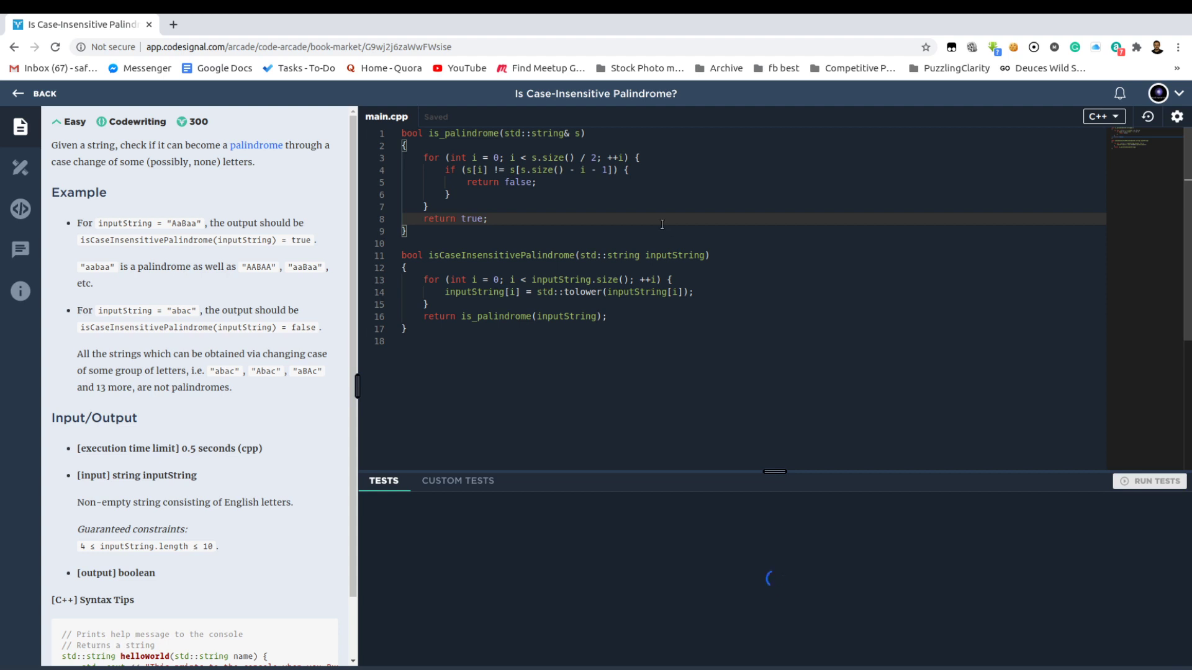